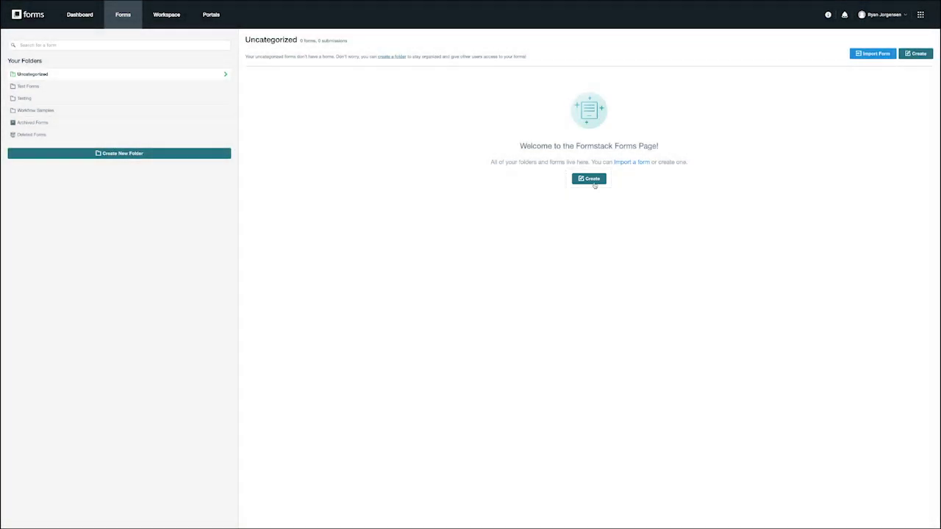
# - Create a new workflow named Employee Review
pyautogui.click(589, 178)
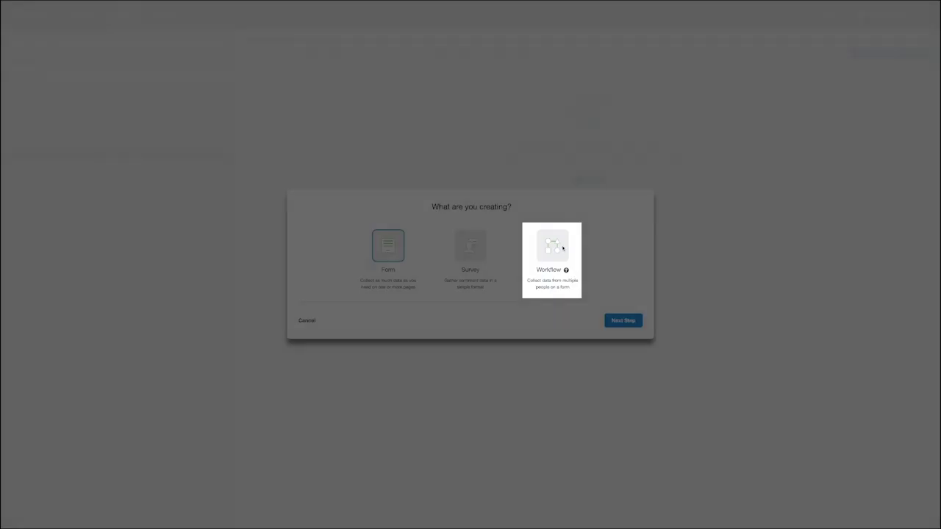
pyautogui.click(564, 244)
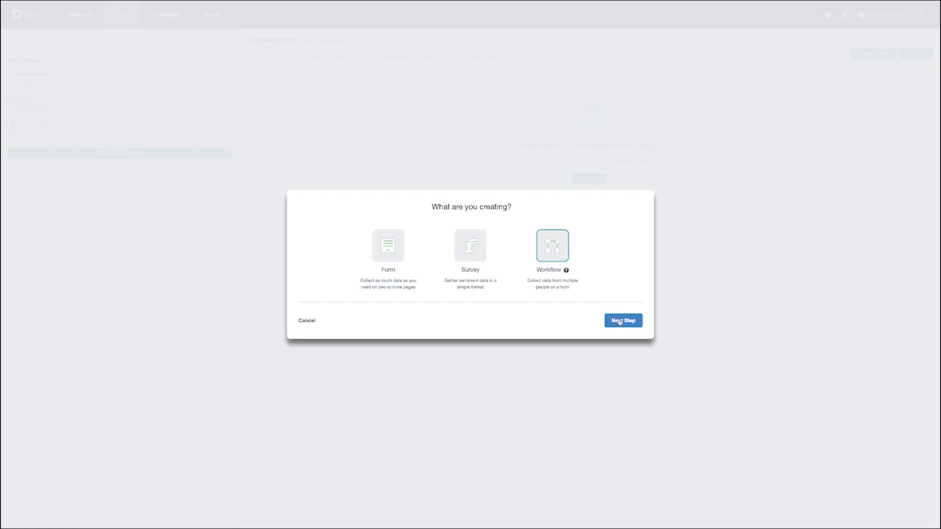
pyautogui.click(617, 322)
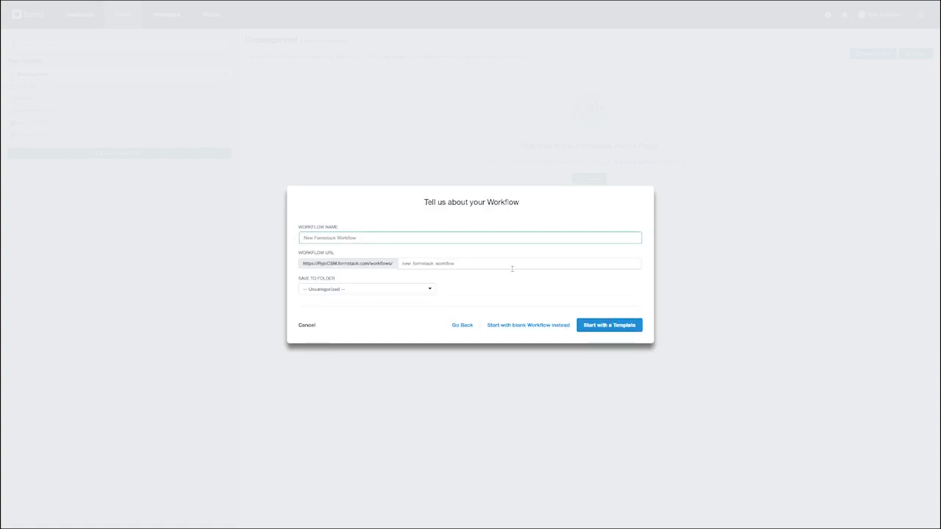
pyautogui.write('Employ')
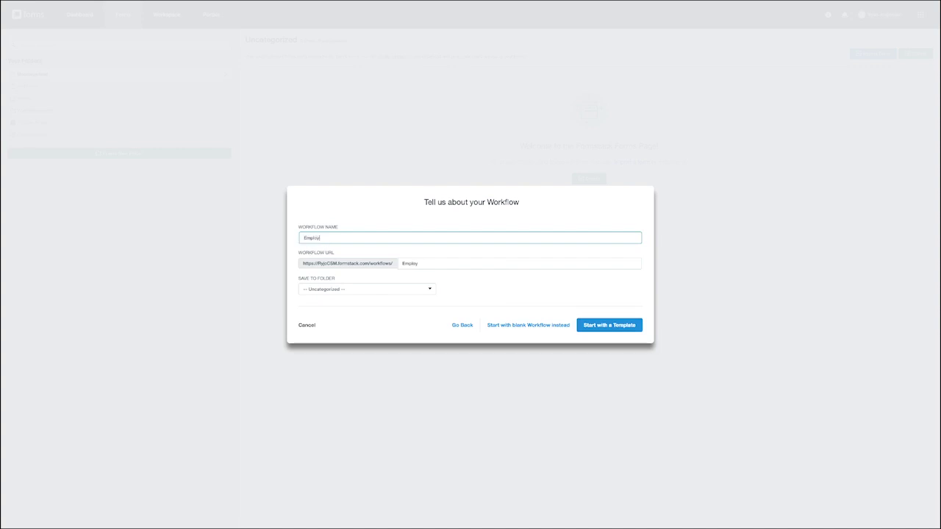
pyautogui.write('ee Revie')
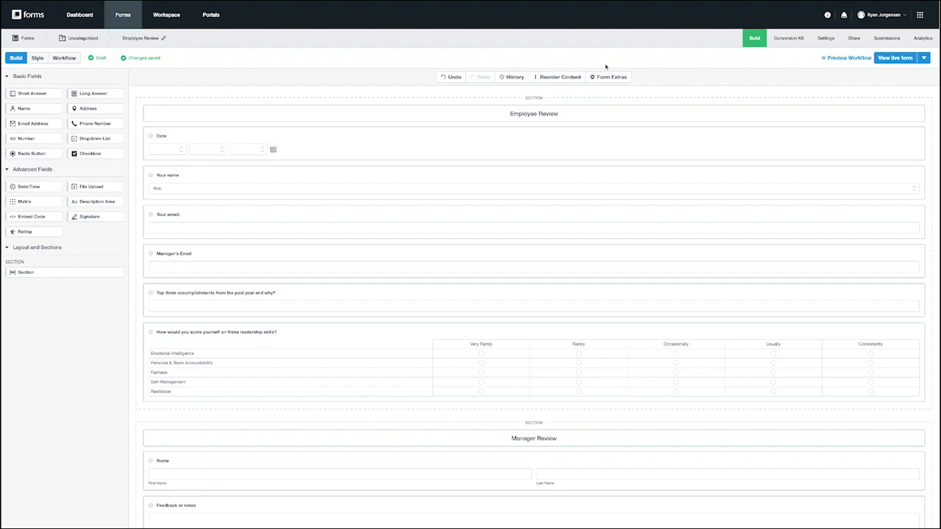
# - Examine the Employee Review section's settings and the fields in the Employee Review, Manager Review and HR Team sections
pyautogui.moveTo(34, 274); pyautogui.dragTo(287, 275)
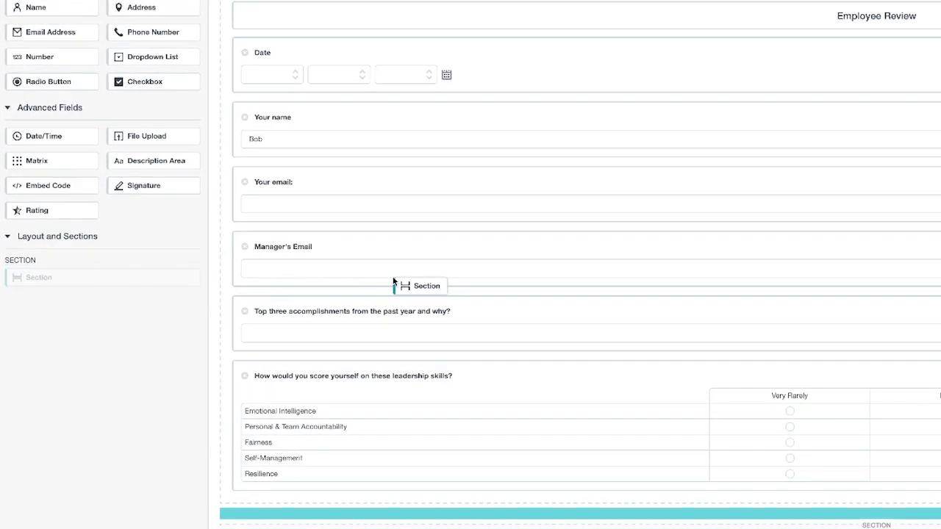
pyautogui.moveTo(393, 280); pyautogui.dragTo(91, 277)
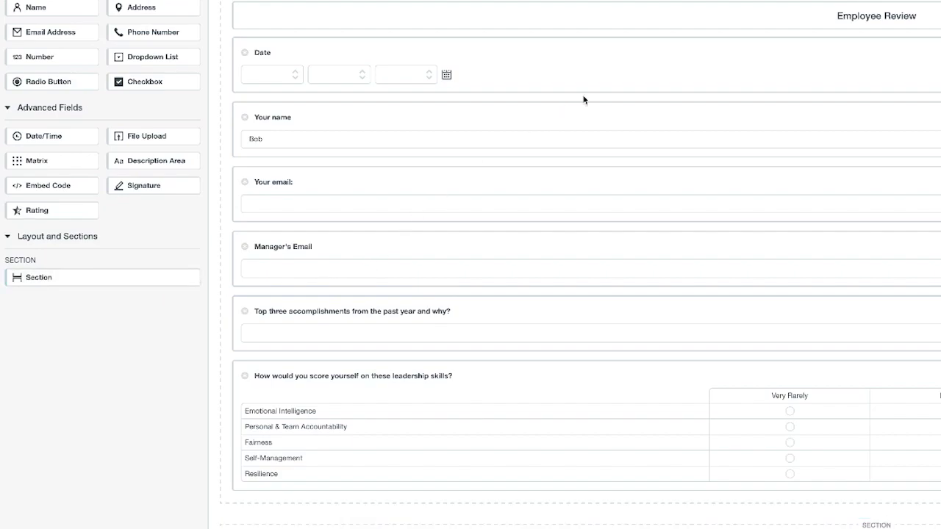
pyautogui.click(759, 15)
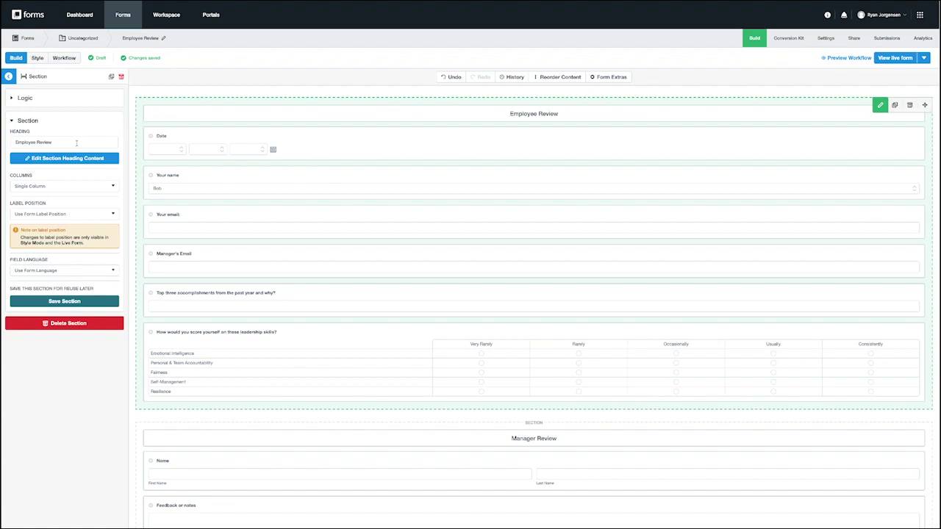
pyautogui.scroll(-4, 463, 175)
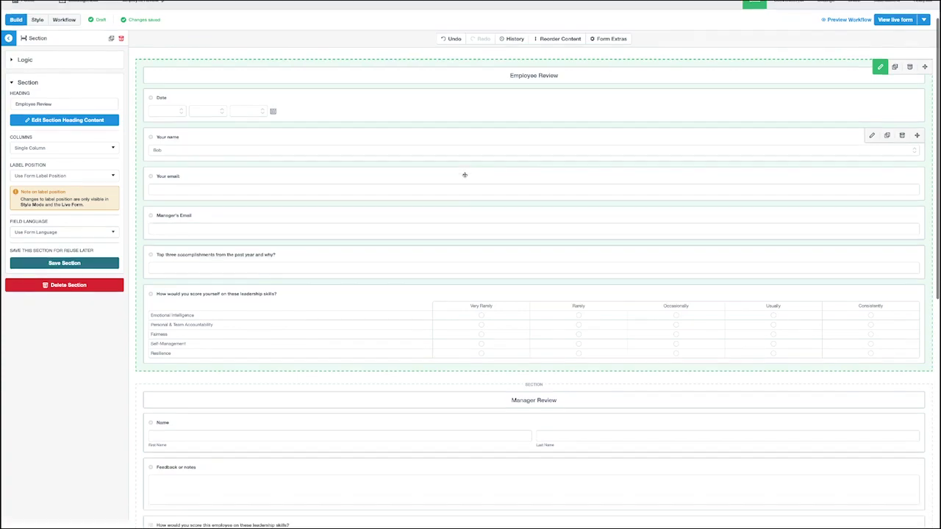
pyautogui.scroll(-3, 464, 174)
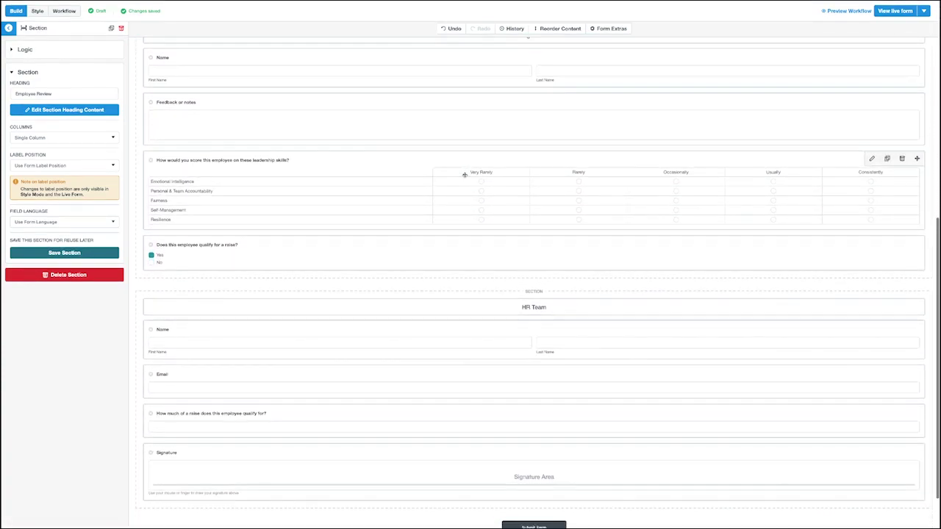
pyautogui.scroll(5, 464, 174)
pyautogui.scroll(3, 464, 174)
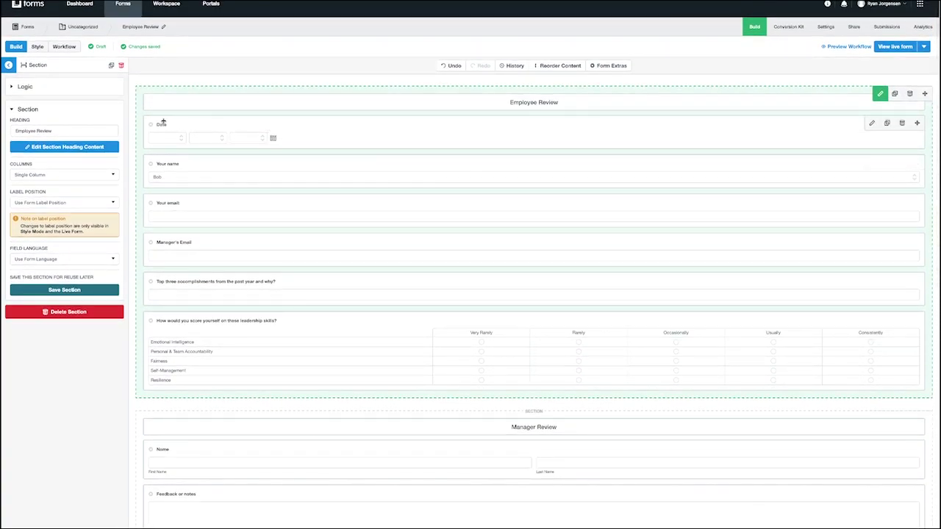
pyautogui.click(8, 65)
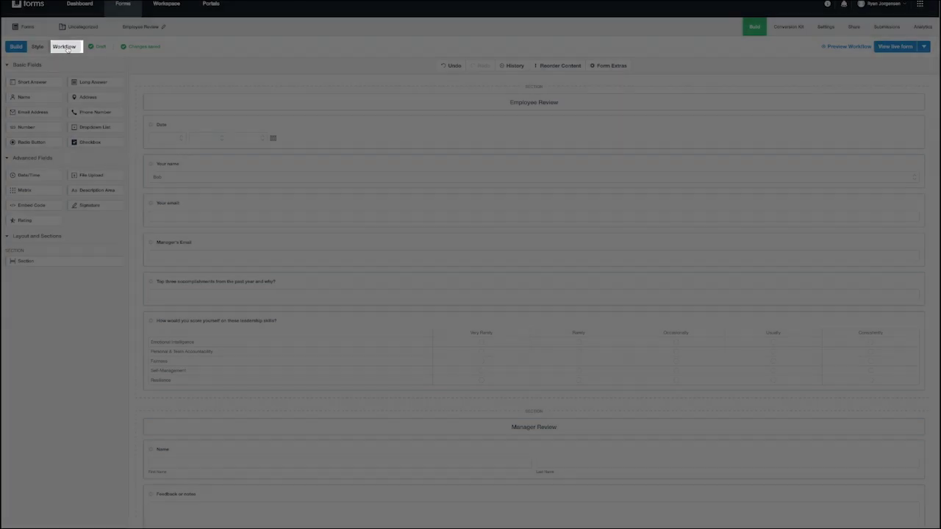
# - Open the workflow editor and rename the entry step as Employee Step, leaving login not required
pyautogui.click(66, 47)
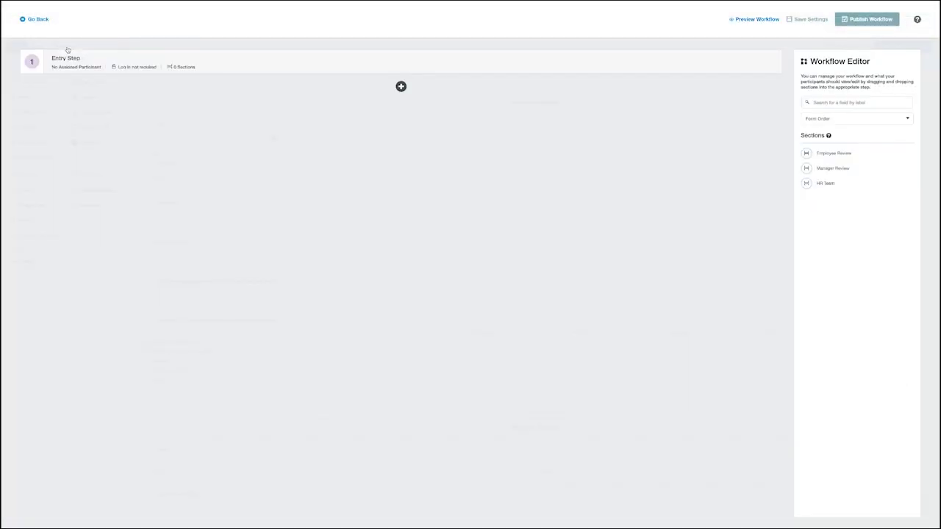
pyautogui.moveTo(74, 64)
pyautogui.click(78, 62)
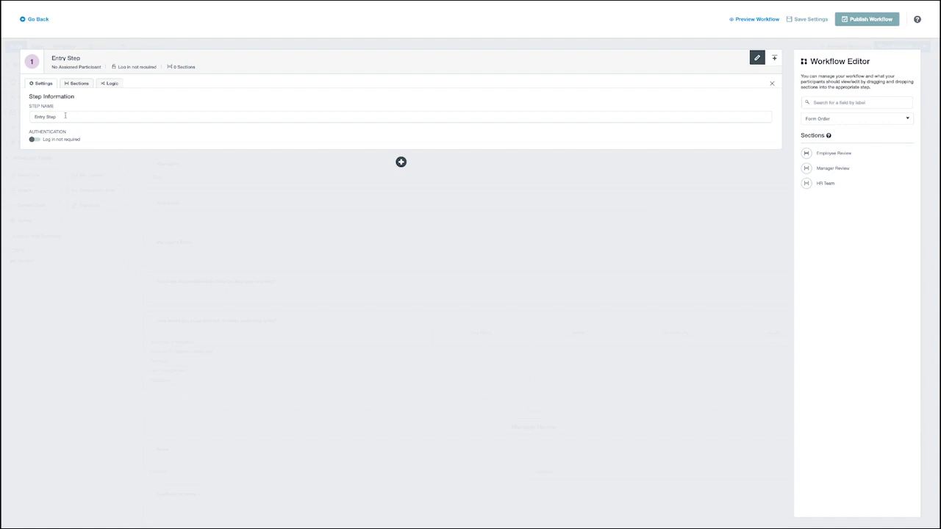
pyautogui.tripleClick(64, 115)
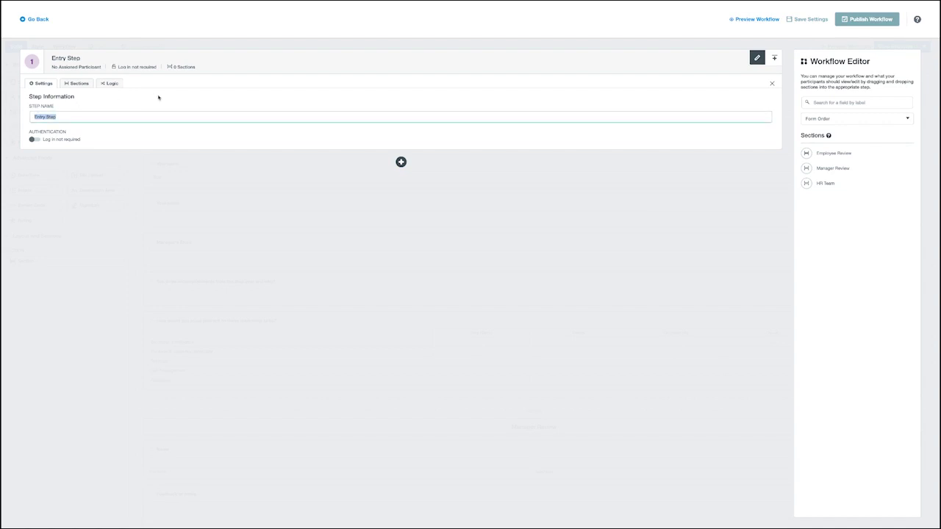
pyautogui.write('Employee Step')
pyautogui.click(35, 140)
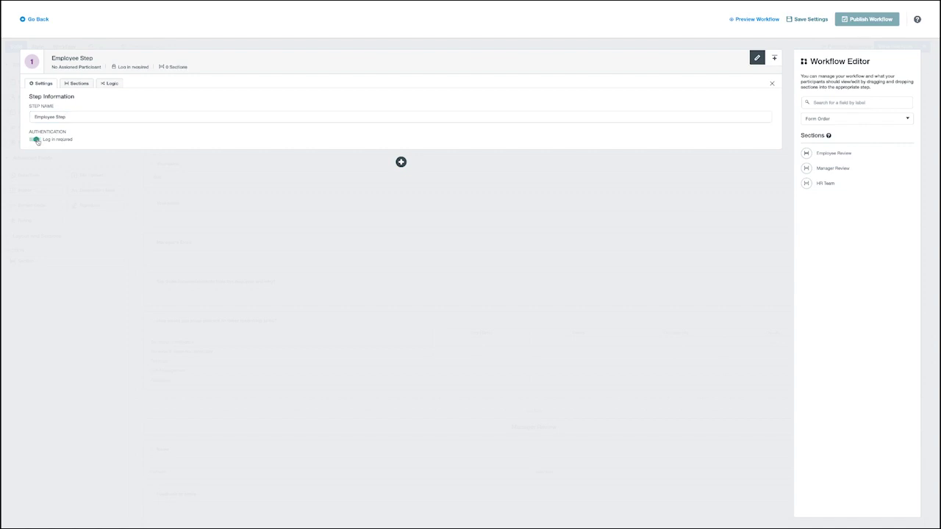
pyautogui.click(35, 140)
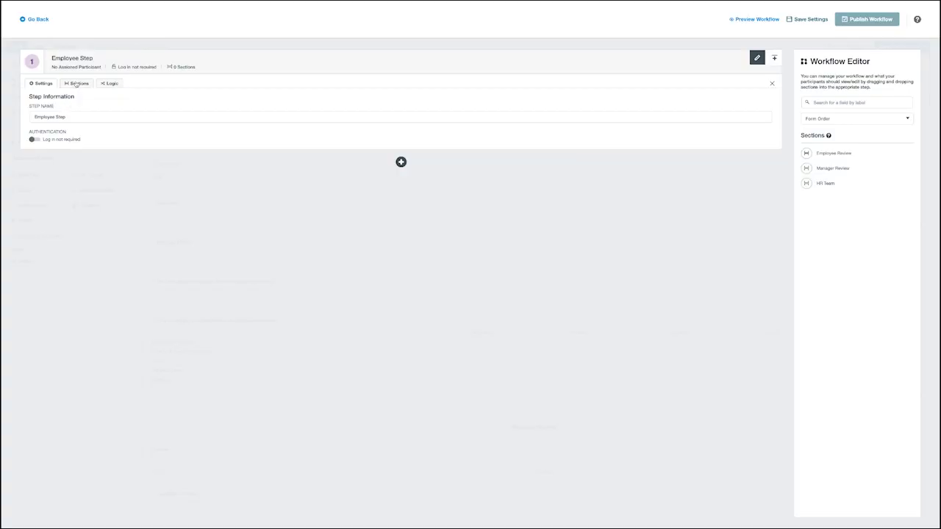
# - Include the Employee Review section in the Employee Step
pyautogui.click(77, 83)
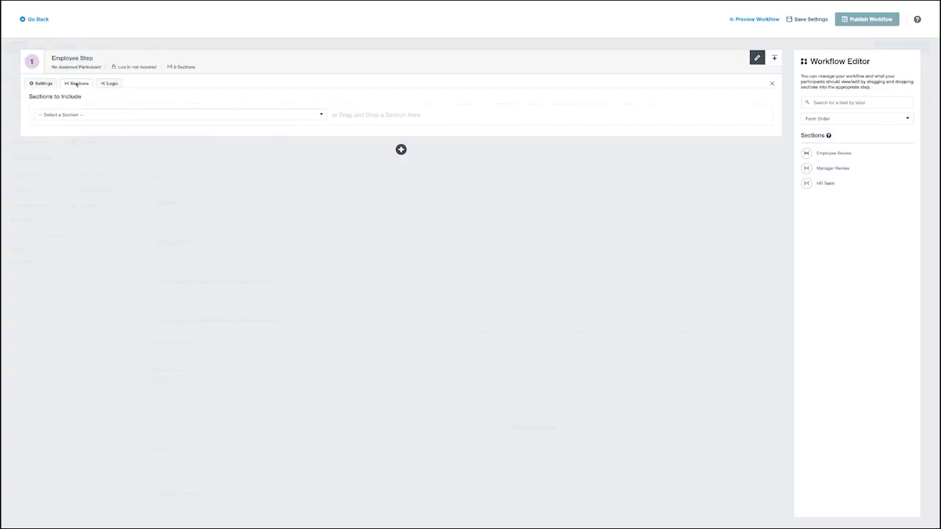
pyautogui.click(257, 115)
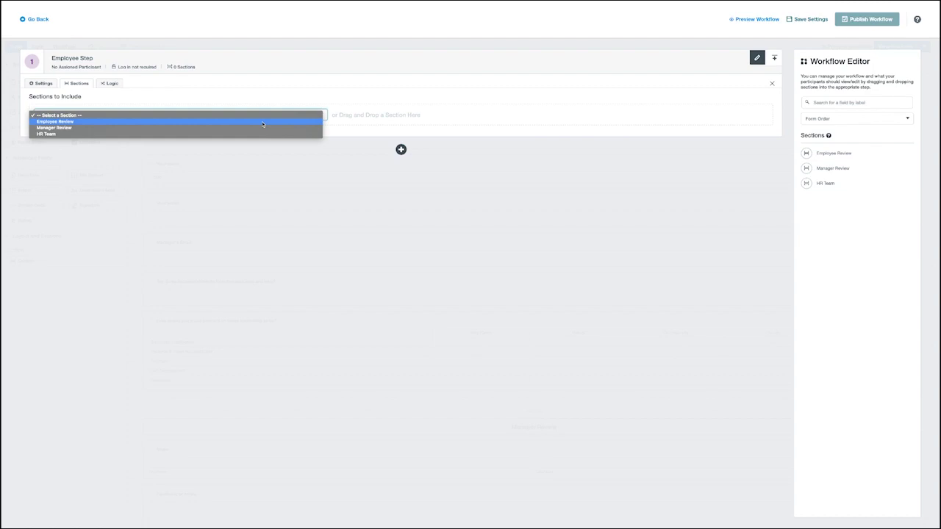
pyautogui.press('Escape')
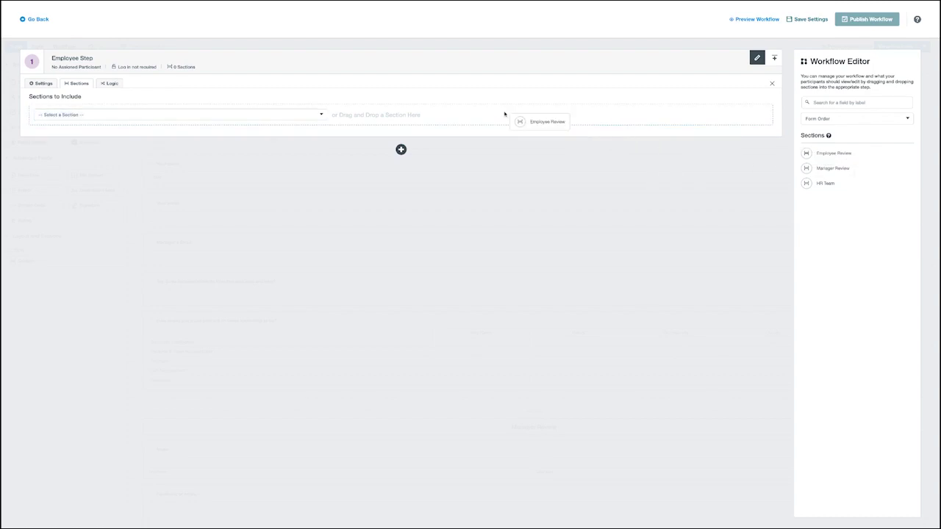
pyautogui.moveTo(504, 114); pyautogui.dragTo(494, 110)
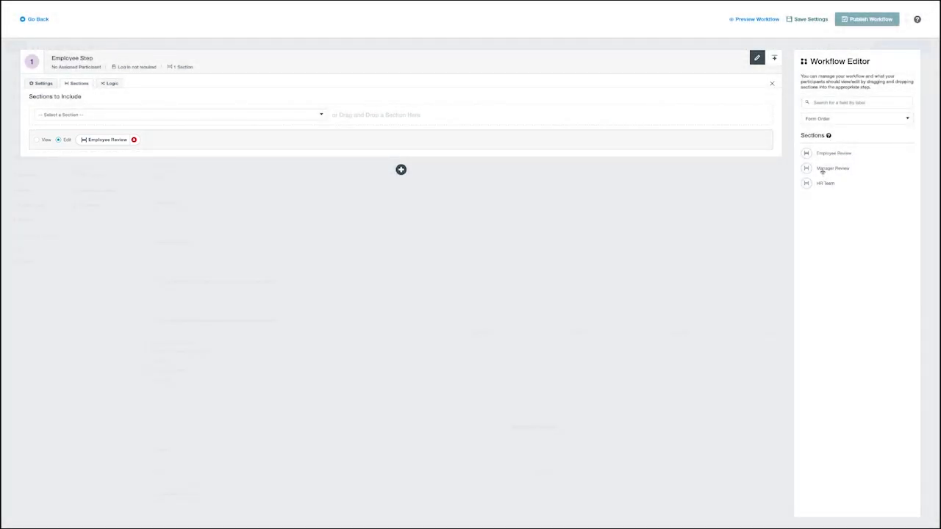
pyautogui.moveTo(821, 170)
pyautogui.mouseDown()
pyautogui.moveTo(504, 138)
pyautogui.moveTo(792, 178)
pyautogui.moveTo(823, 170)
pyautogui.mouseUp()
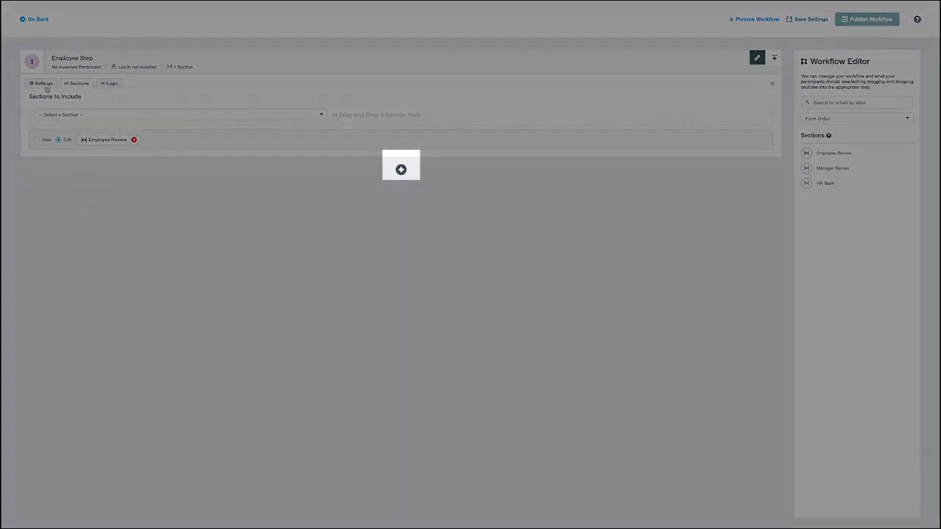
# - Add a second workflow step after the Employee Step and name it Manager Review
pyautogui.click(44, 84)
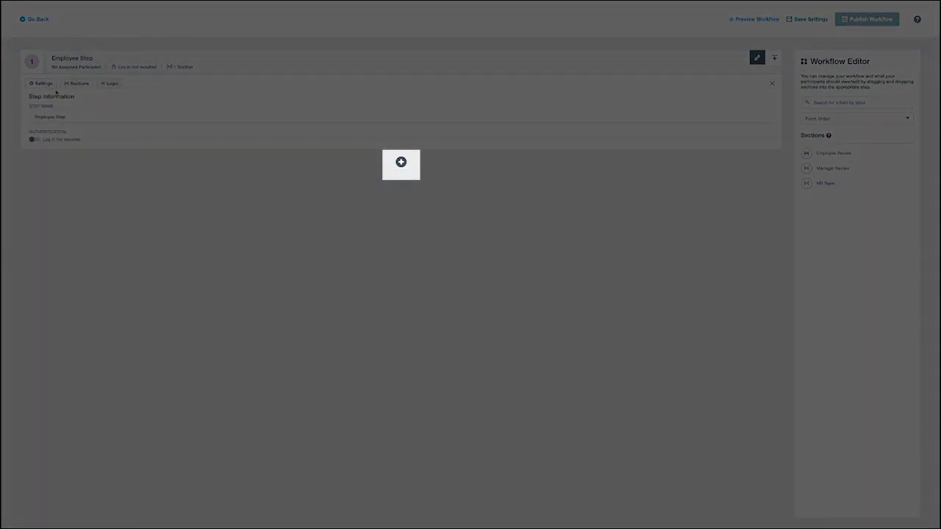
pyautogui.click(400, 164)
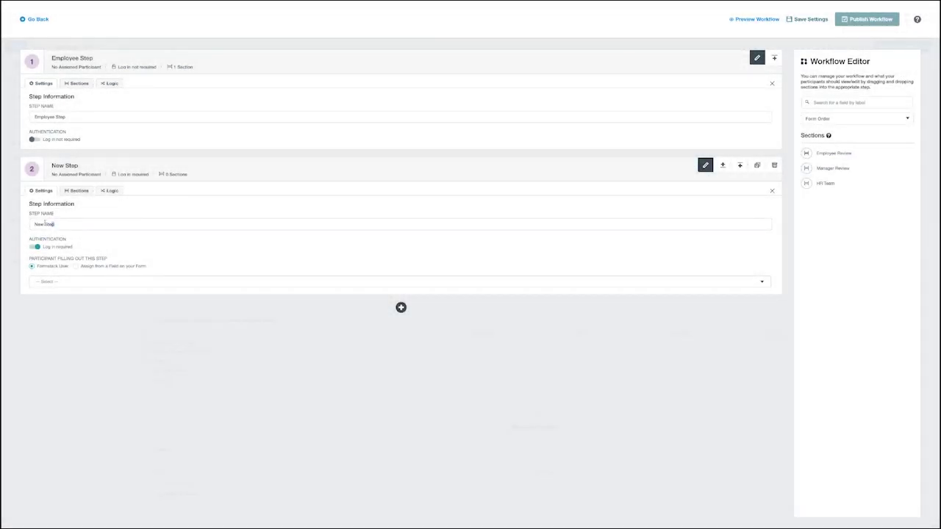
pyautogui.tripleClick(45, 224)
pyautogui.press('BackSpace')
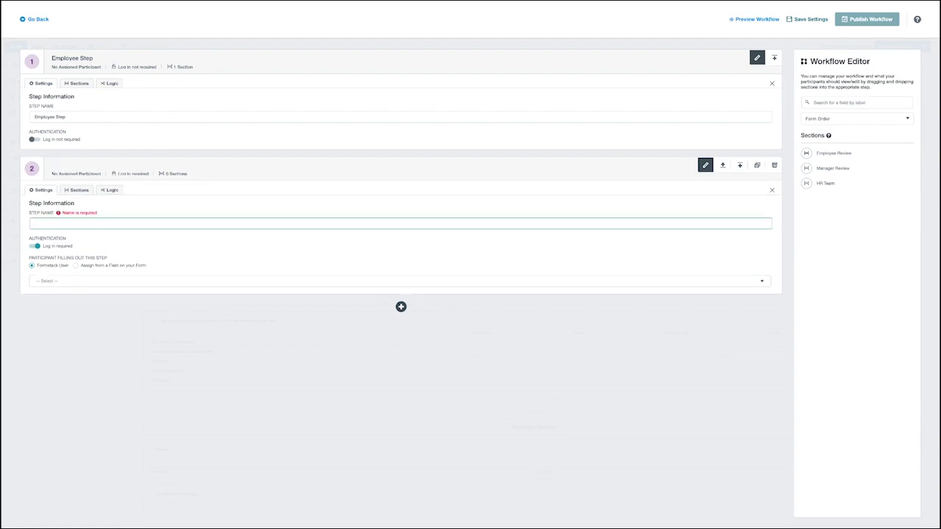
pyautogui.write('Ma')
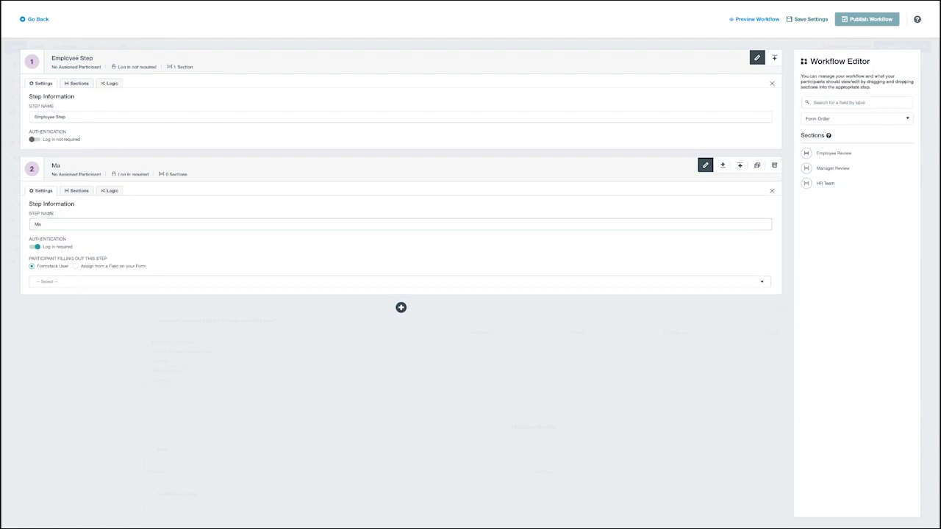
pyautogui.write('nager Review')
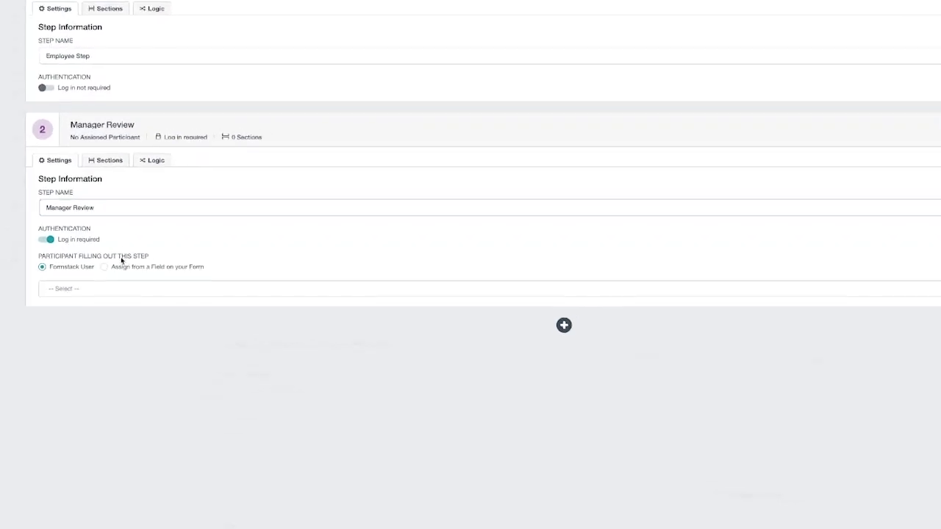
pyautogui.click(122, 268)
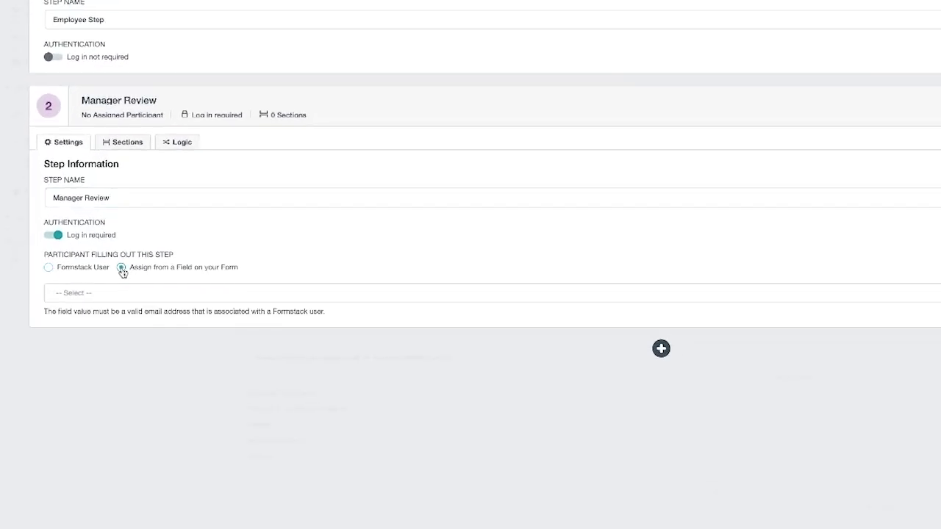
pyautogui.click(137, 297)
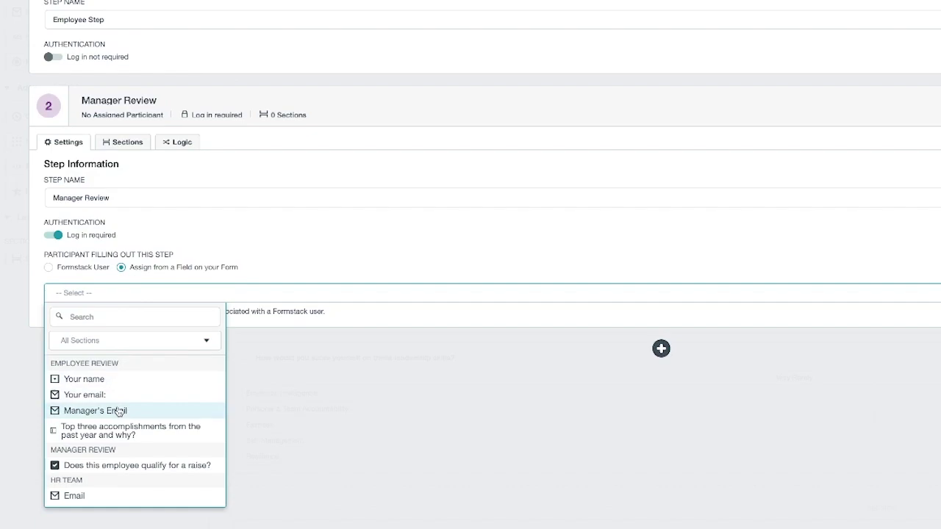
pyautogui.click(70, 269)
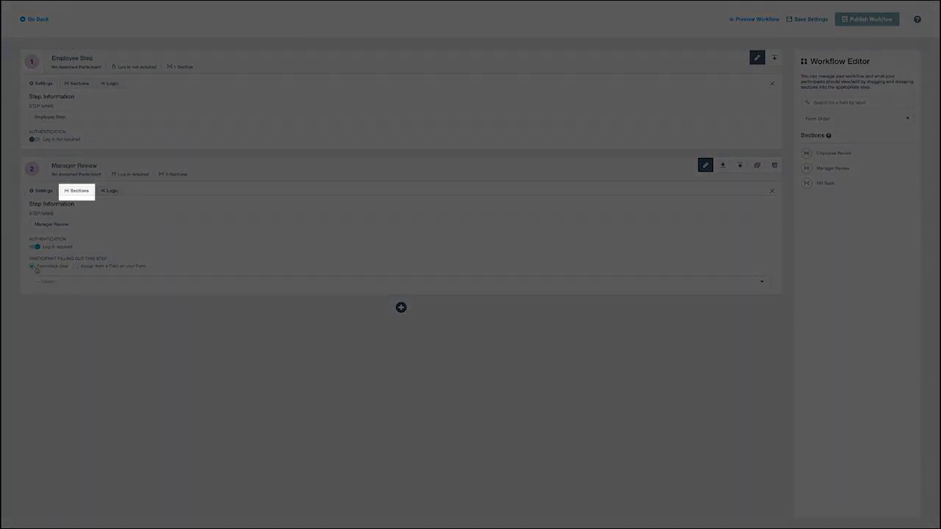
# - Assign the Form Admin Formstack user as the participant filling out the Manager Review step
pyautogui.click(66, 284)
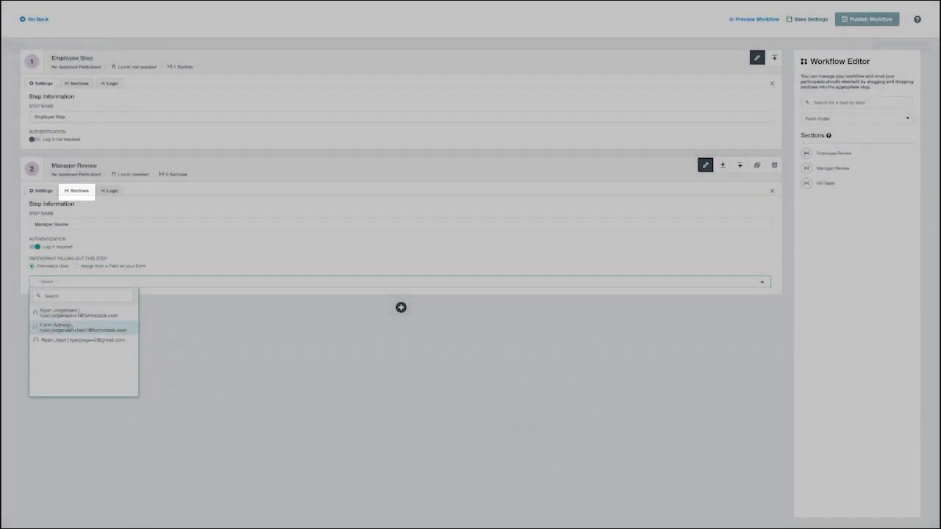
pyautogui.click(70, 327)
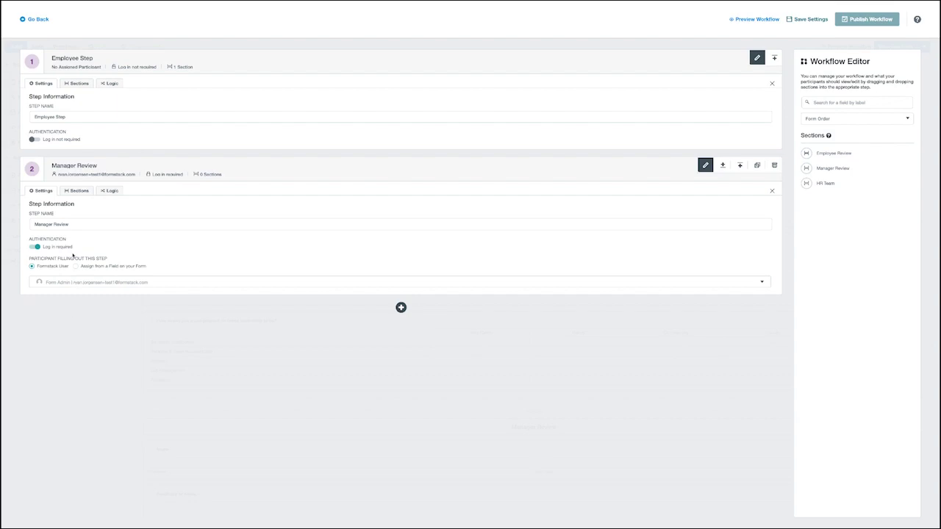
# - Include the Manager Review and Employee Review sections in the Manager Review step
pyautogui.click(72, 190)
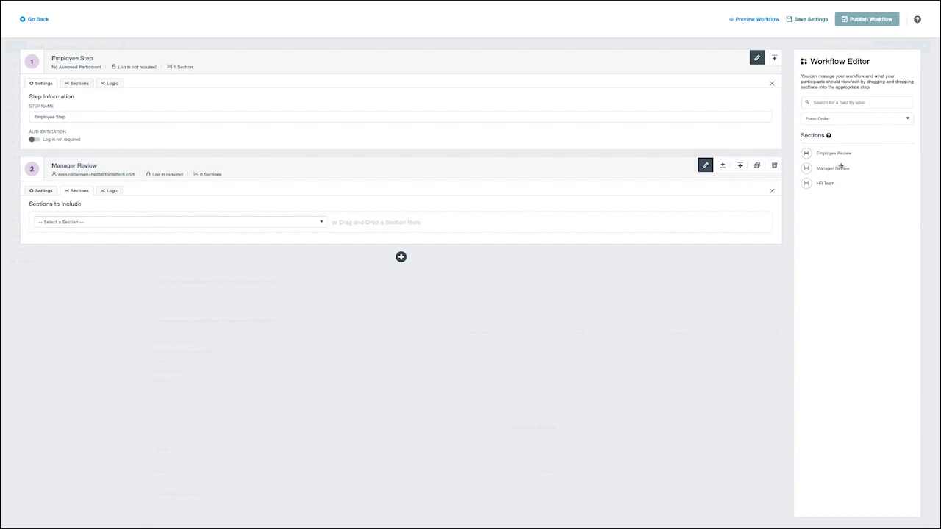
pyautogui.moveTo(841, 166); pyautogui.dragTo(441, 217)
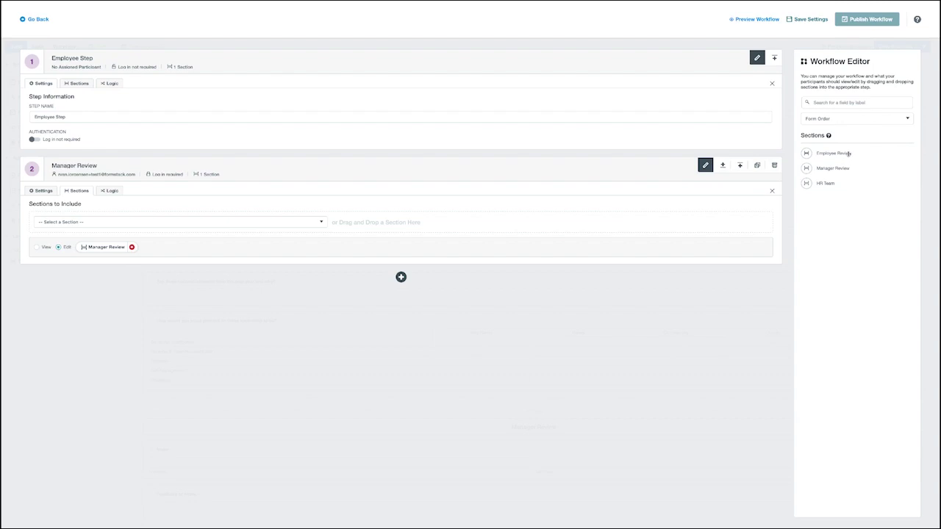
pyautogui.moveTo(848, 153); pyautogui.dragTo(539, 225)
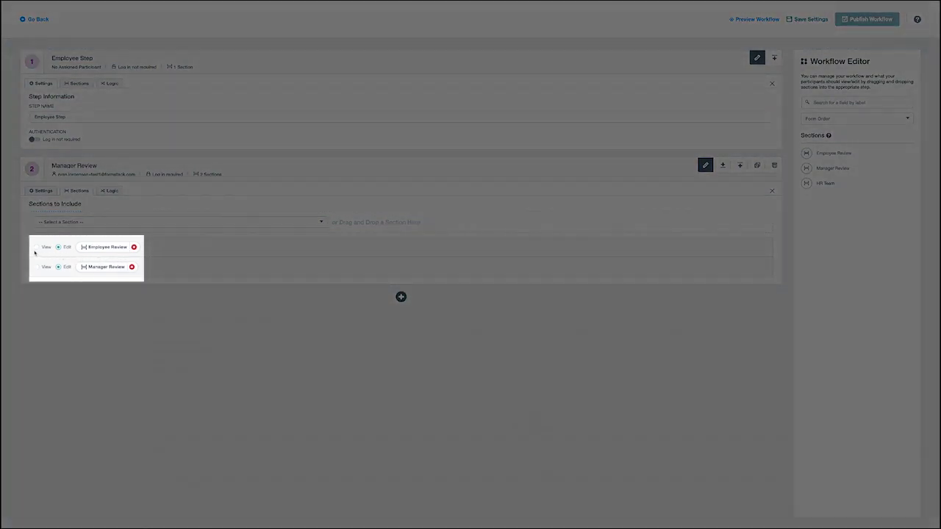
# - Set the Employee Review section to View in the Manager Review step and save the workflow settings
pyautogui.click(36, 248)
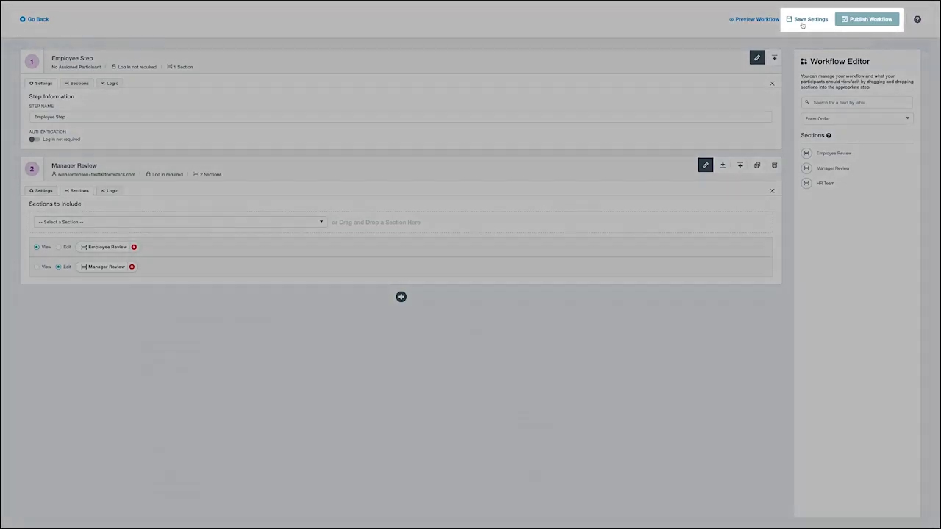
pyautogui.click(802, 22)
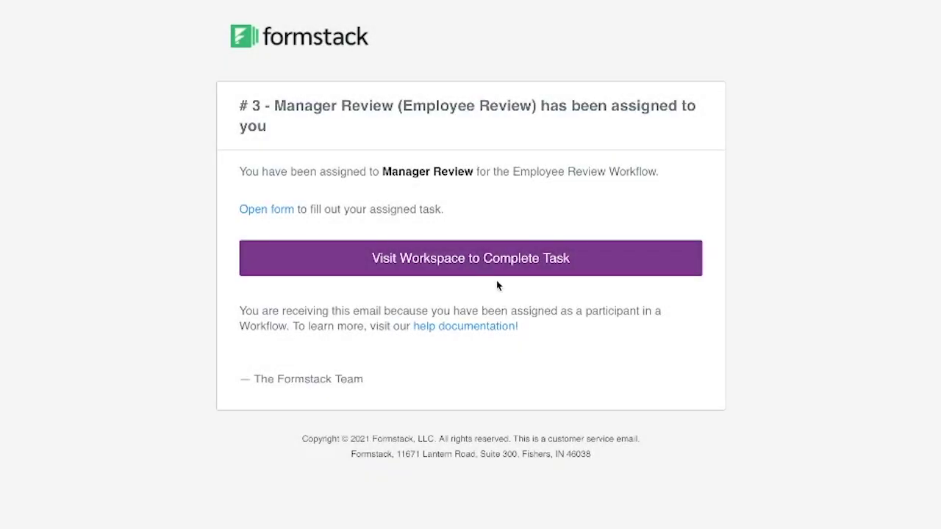
# - Visit the workspace from the Manager Review assignment email, and show the Employee Review form's in-progress workflow submissions
pyautogui.click(460, 265)
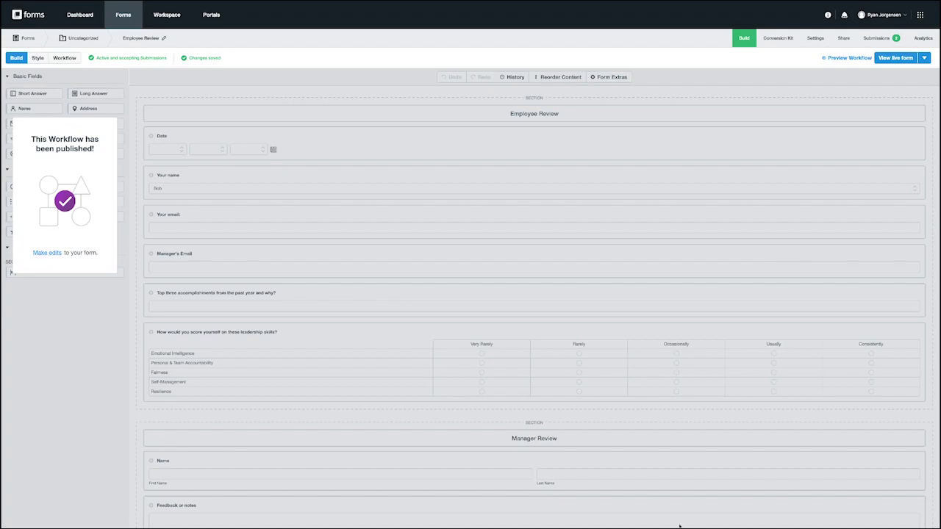
pyautogui.click(875, 39)
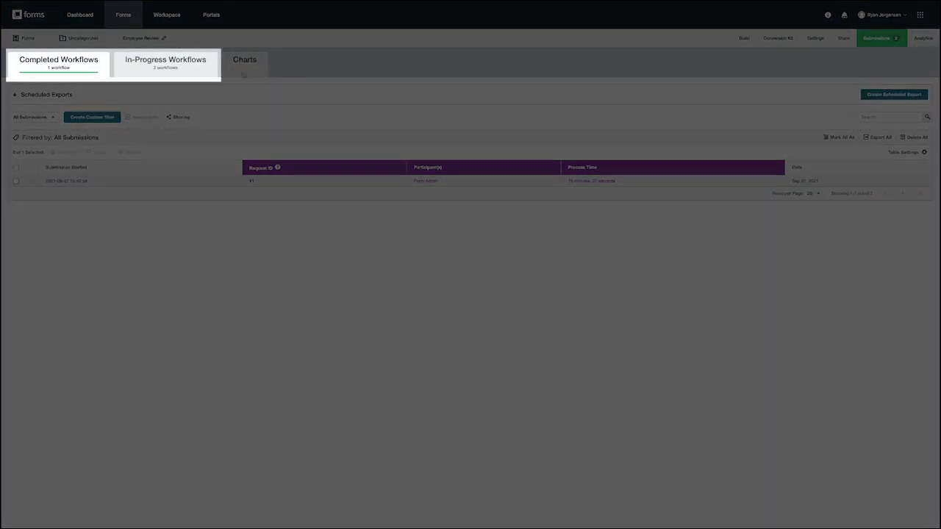
pyautogui.click(184, 66)
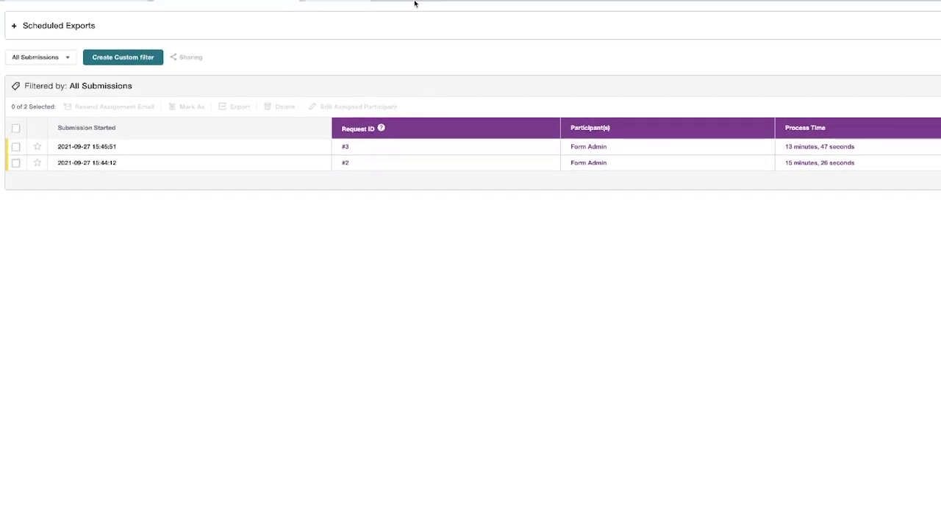
# - Look at the participants available for reassigning in-progress request #3, and leave the assignment without saving
pyautogui.click(16, 148)
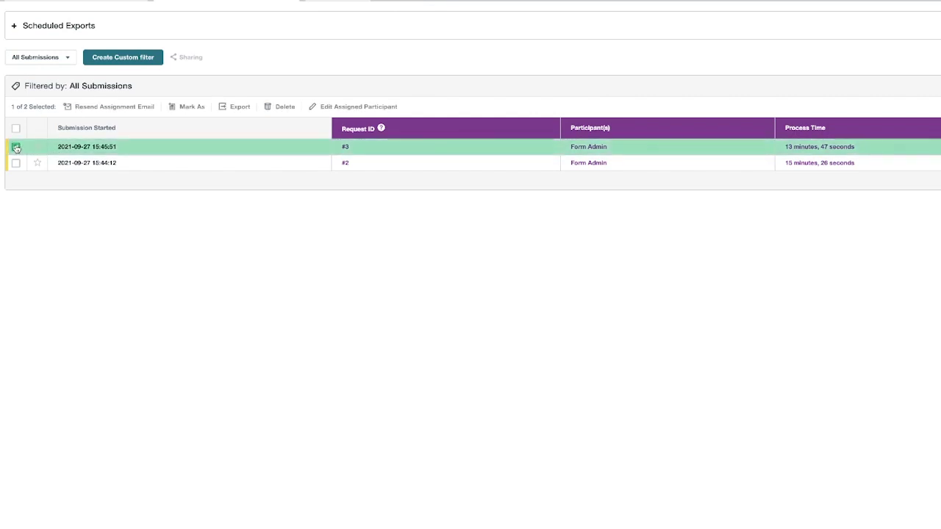
pyautogui.click(337, 108)
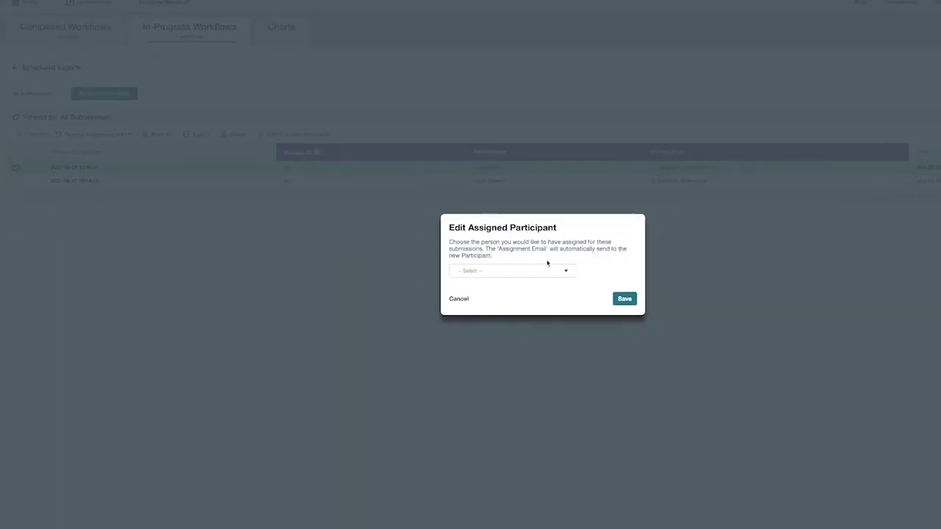
pyautogui.click(552, 270)
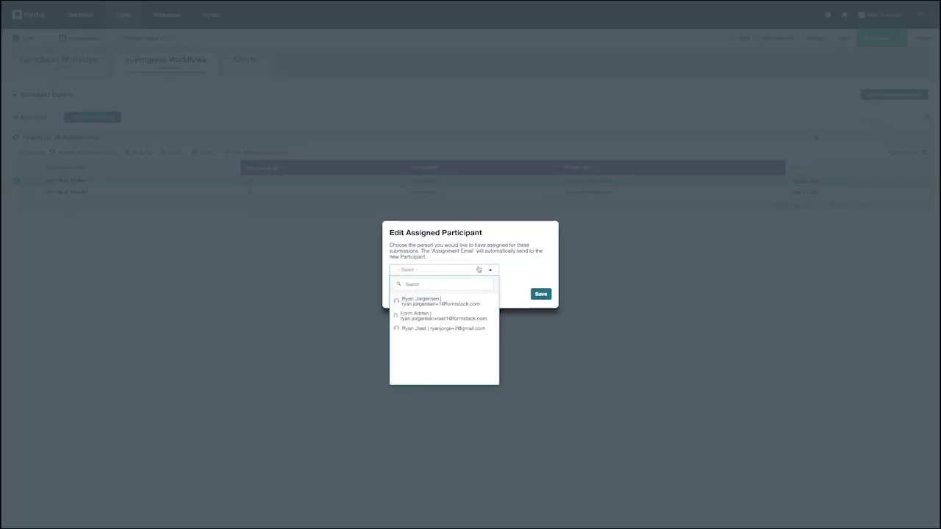
pyautogui.click(478, 270)
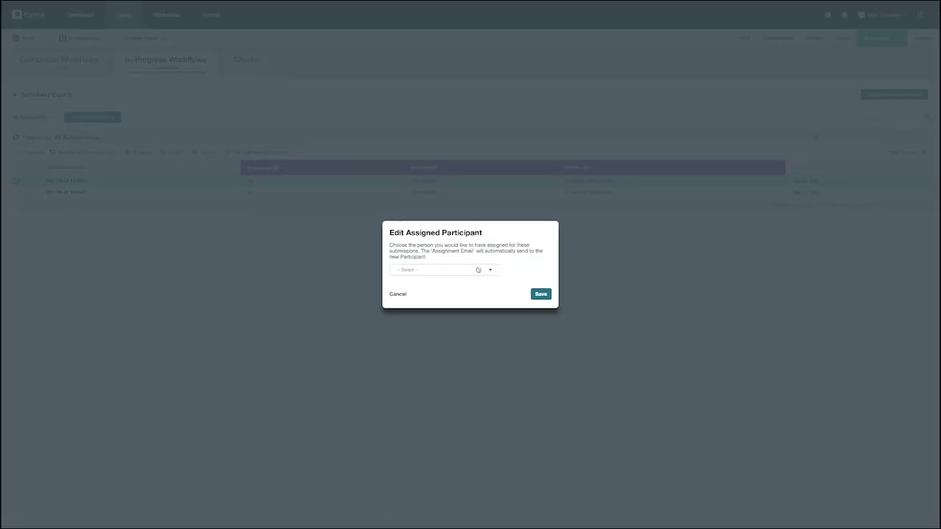
pyautogui.click(397, 293)
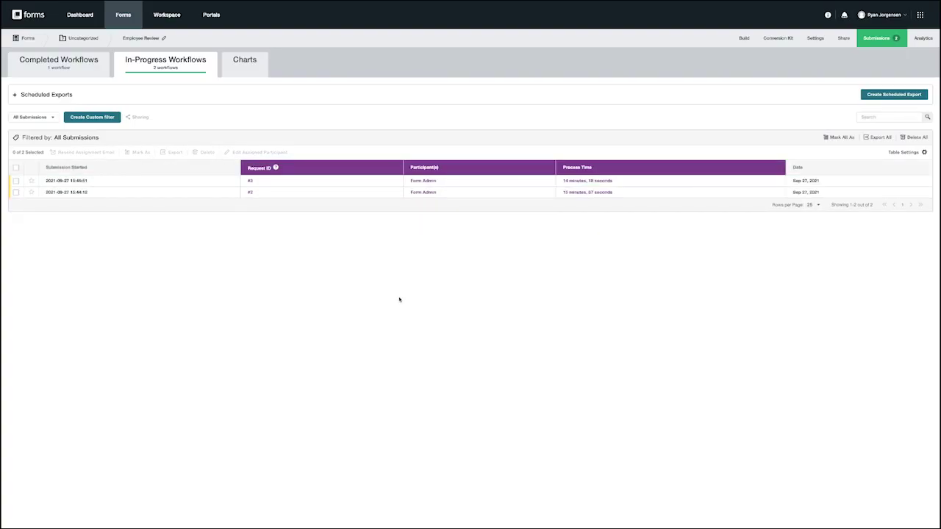
# - Show the Emails & Actions settings of the Employee Review form
pyautogui.click(816, 39)
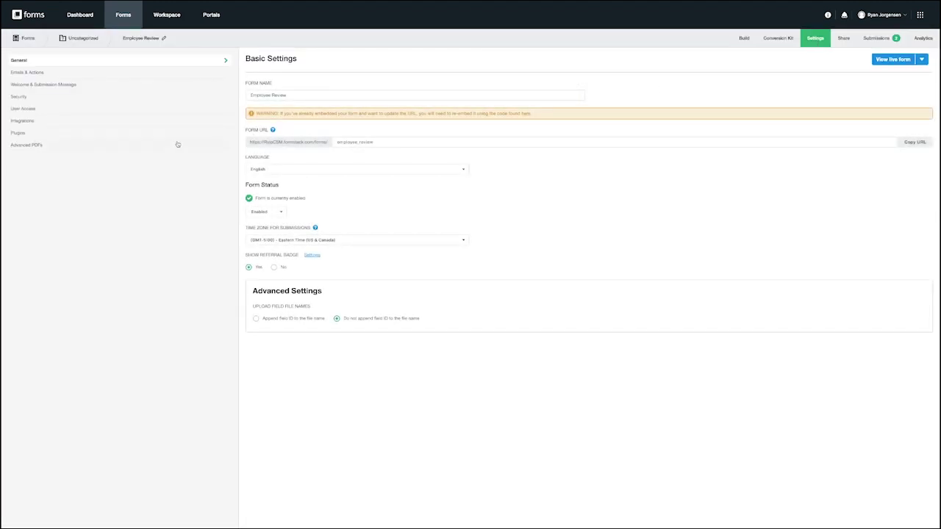
pyautogui.click(36, 74)
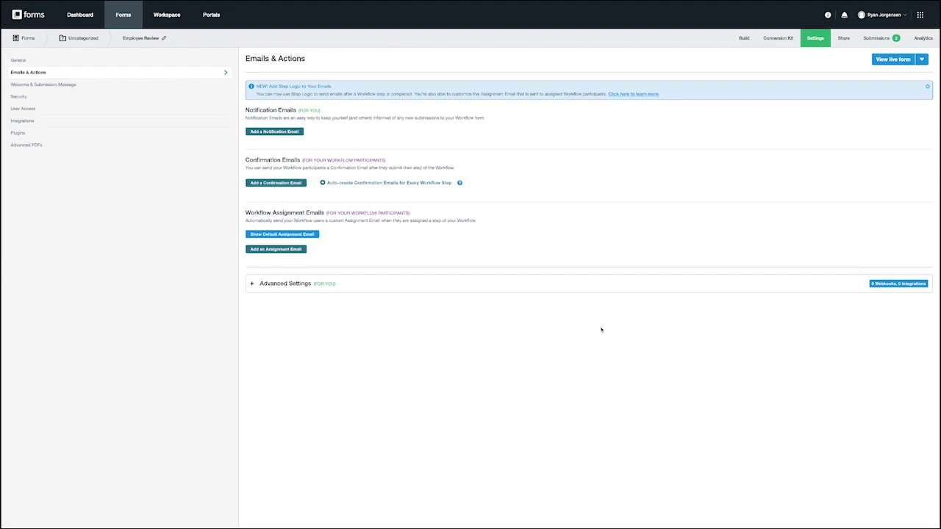
# - View the form's link and embed sharing options, and bring up the Resource Center with the support options
pyautogui.click(842, 42)
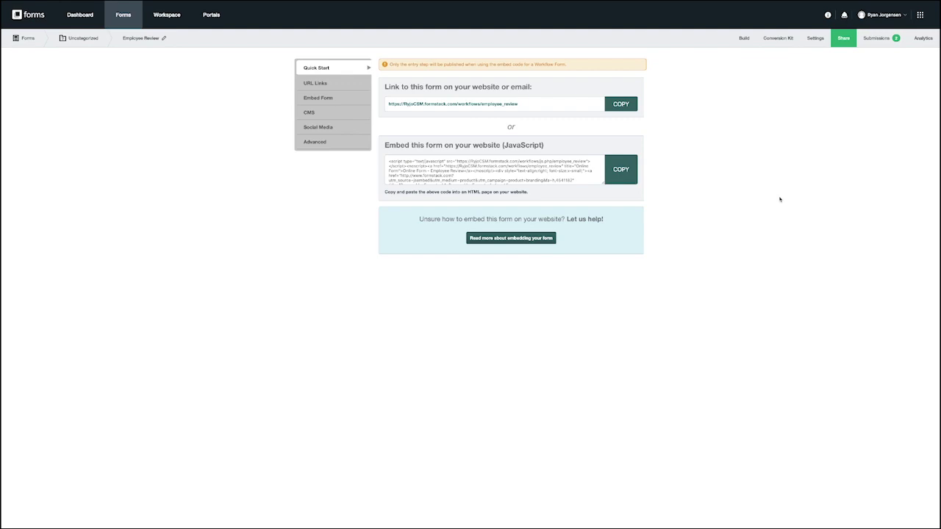
pyautogui.click(828, 15)
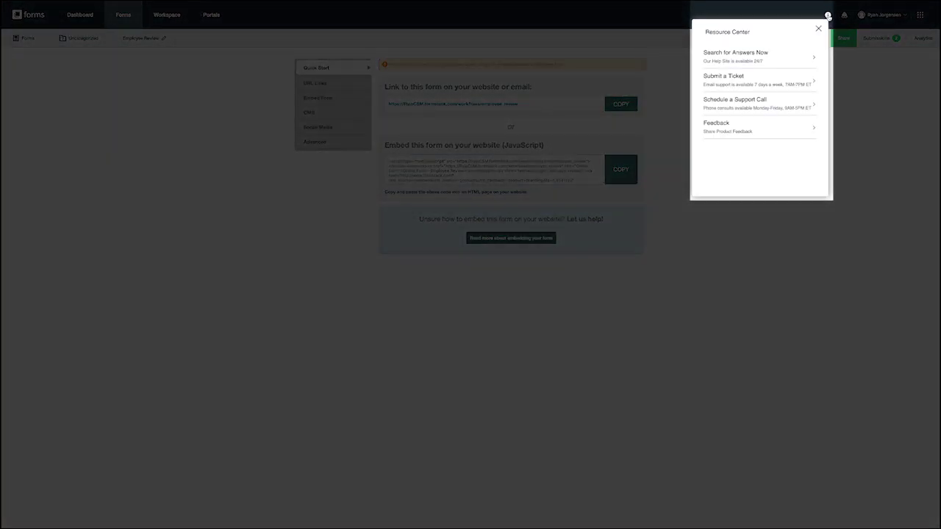